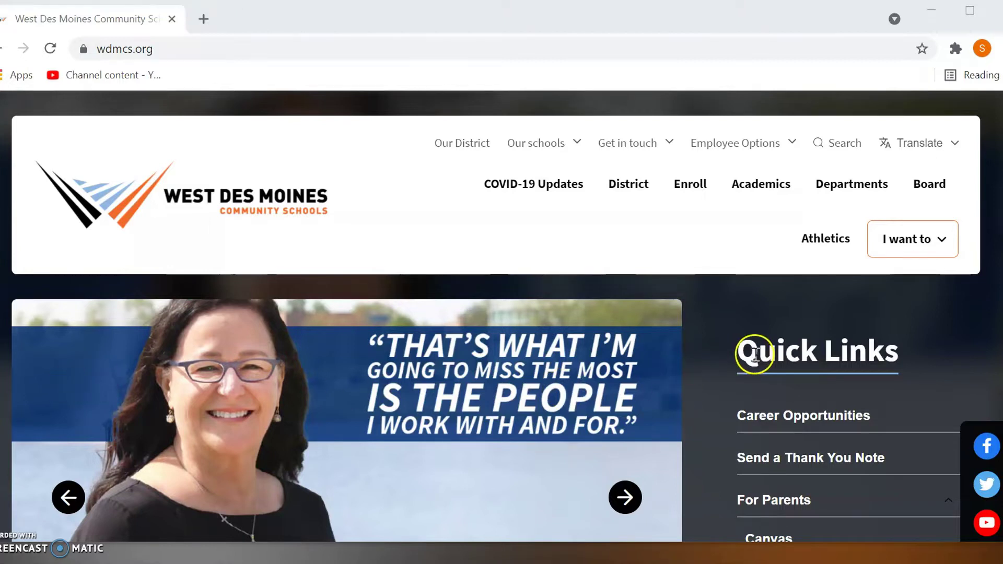
From the district site's Quick Links under For Parents, open the Infinite Campus portal login.
{"action": "scroll", "coordinate": [756, 355], "scroll_direction": "down", "scroll_amount": 1}
{"action": "scroll", "coordinate": [756, 355], "scroll_direction": "down", "scroll_amount": 1}
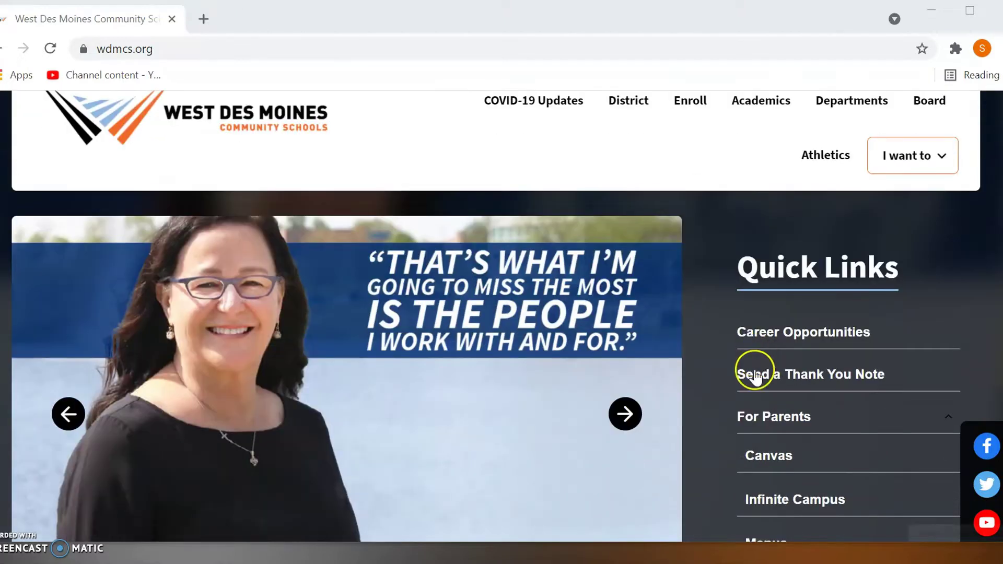
{"action": "left_click", "coordinate": [749, 420]}
{"action": "left_click", "coordinate": [748, 422]}
{"action": "scroll", "coordinate": [760, 433], "scroll_direction": "down", "scroll_amount": 2}
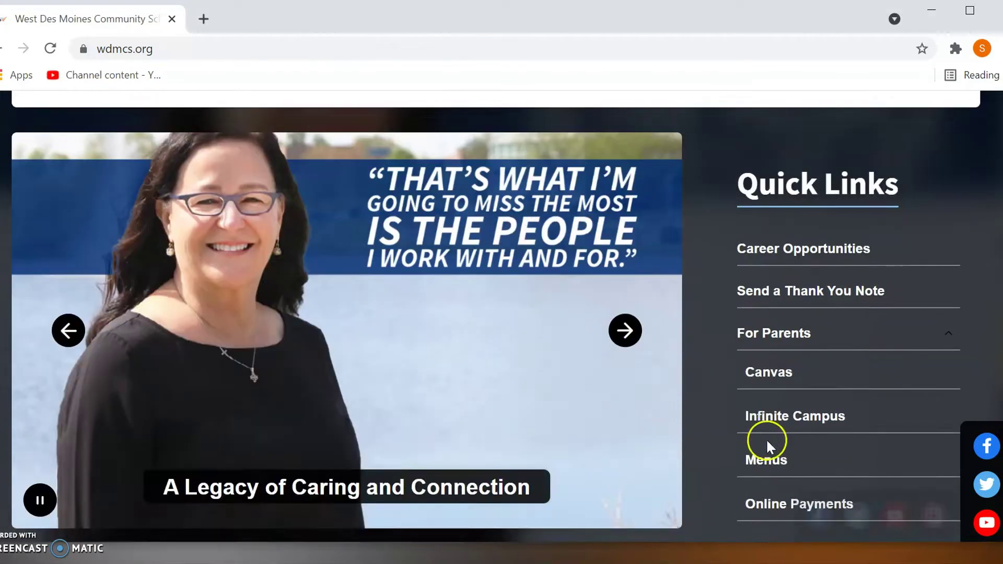
{"action": "left_click", "coordinate": [762, 418]}
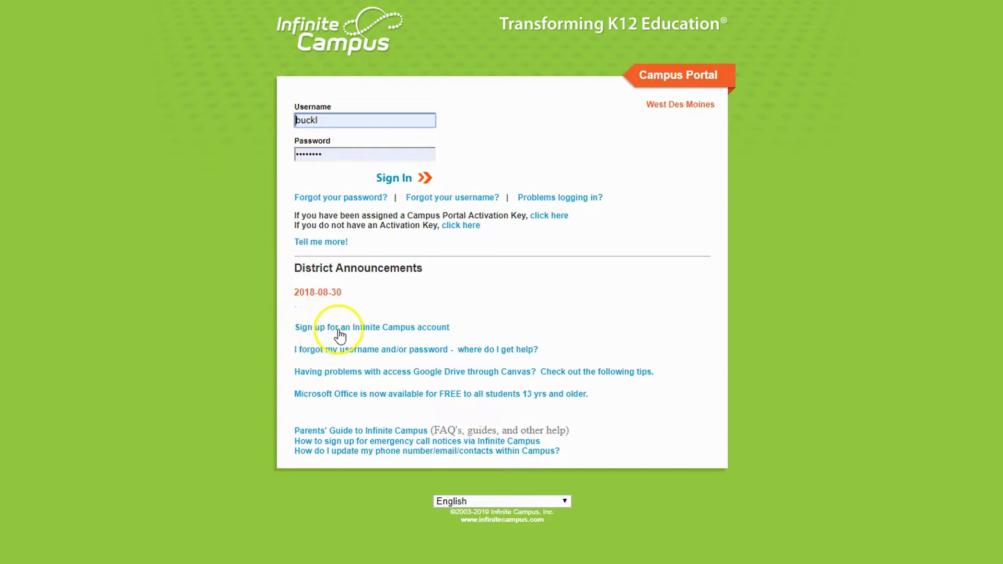
Open the Infinite Campus account request form and enter the parent's first name, last name and e-mail.
{"action": "left_click", "coordinate": [340, 327]}
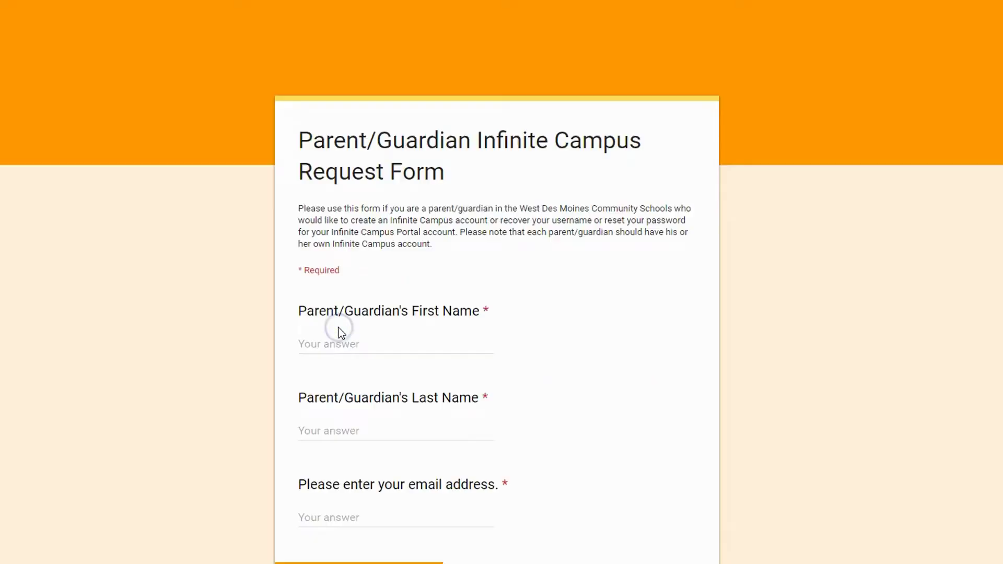
{"action": "left_click", "coordinate": [331, 340]}
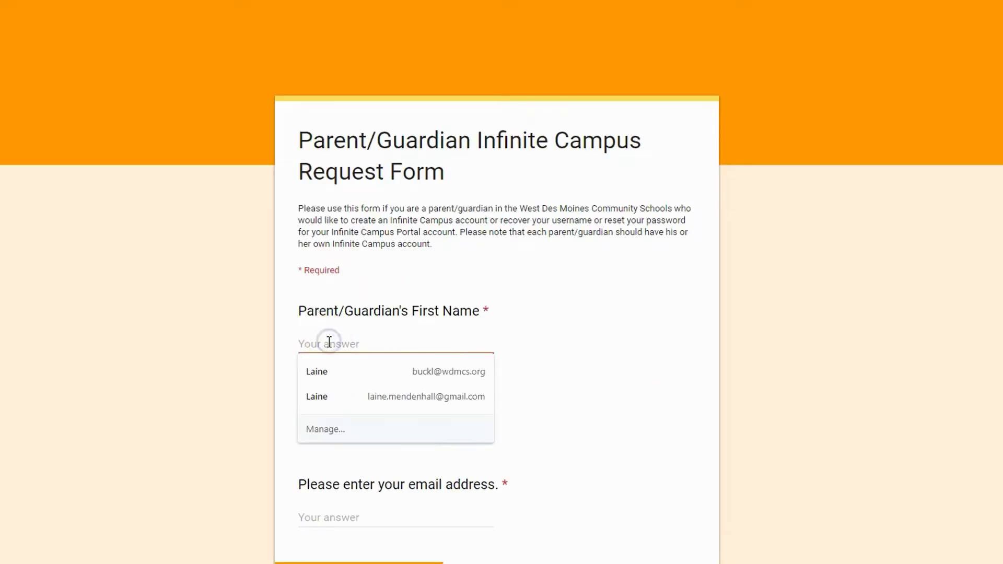
{"action": "key", "text": "Tab"}
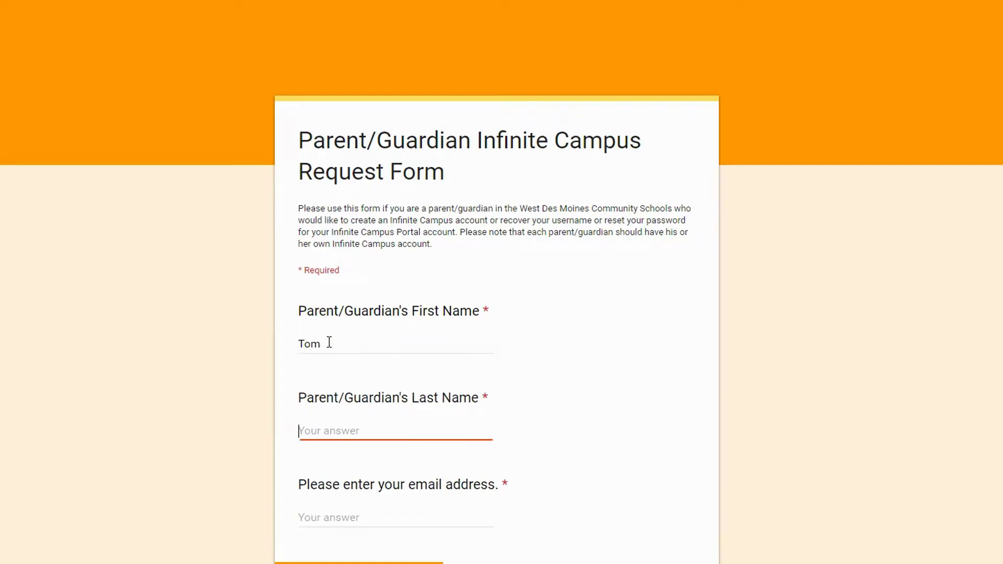
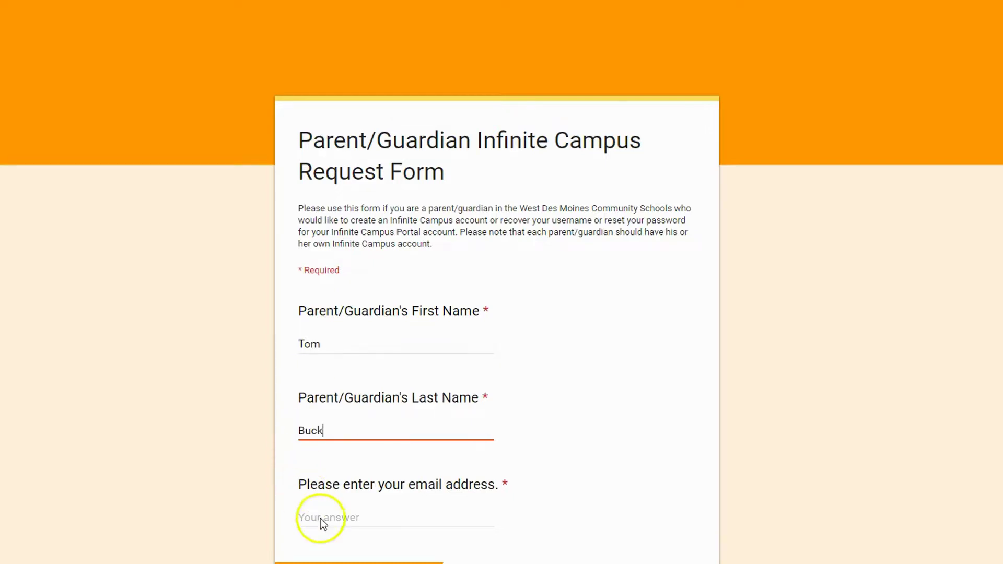
{"action": "left_click", "coordinate": [320, 519]}
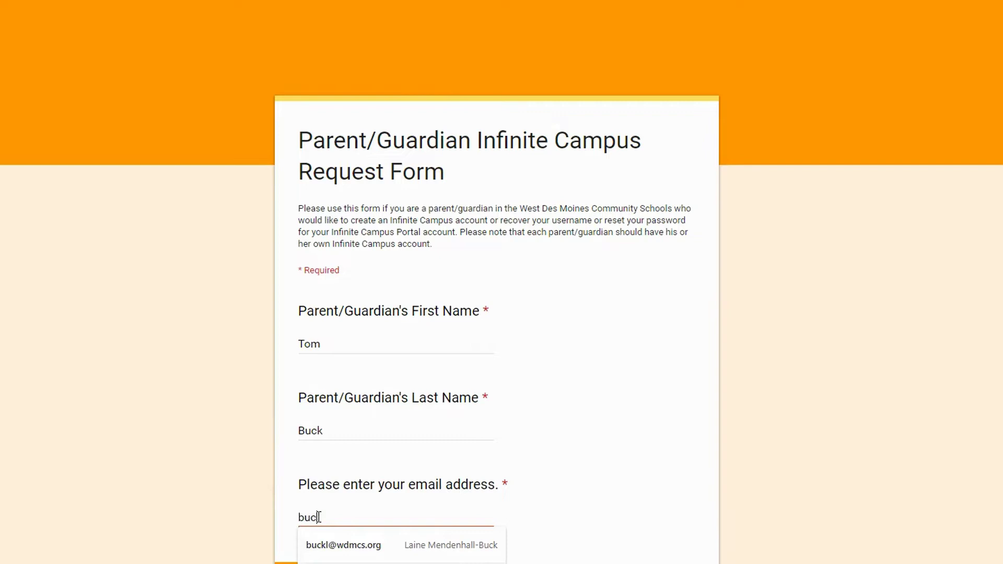
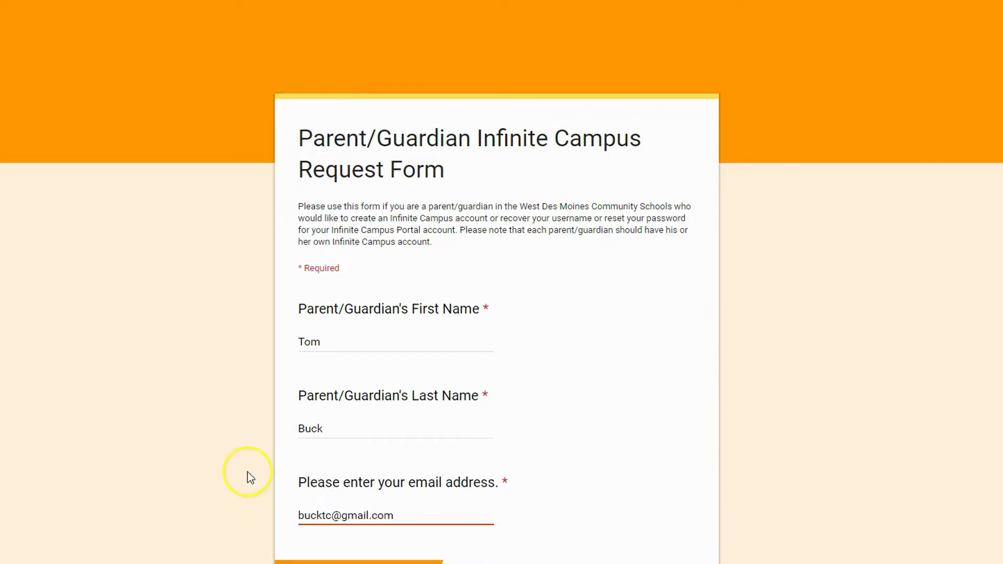
Enter the two children's birthdates and submit the request form.
{"action": "scroll", "coordinate": [246, 474], "scroll_direction": "down", "scroll_amount": 8}
{"action": "left_click", "coordinate": [313, 341]}
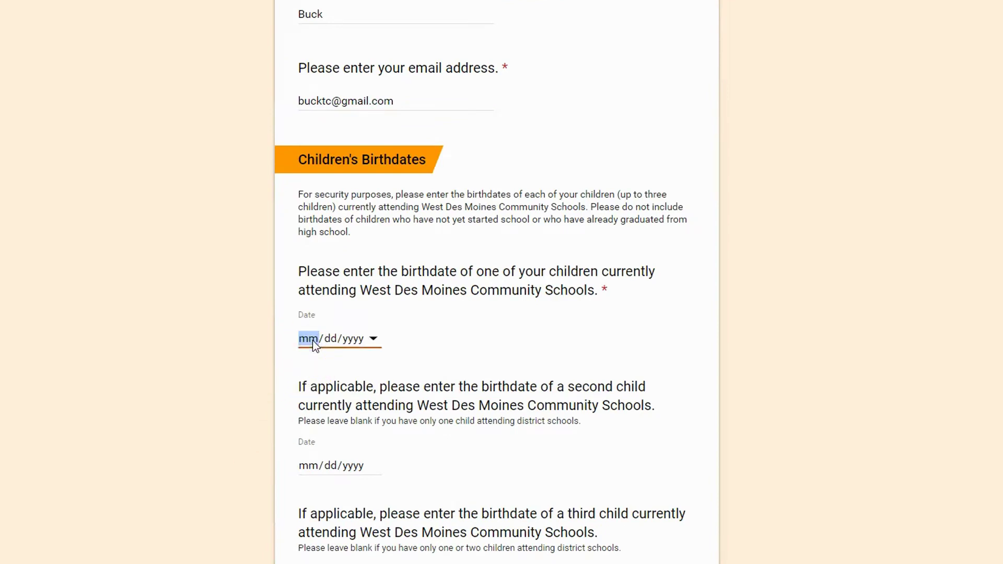
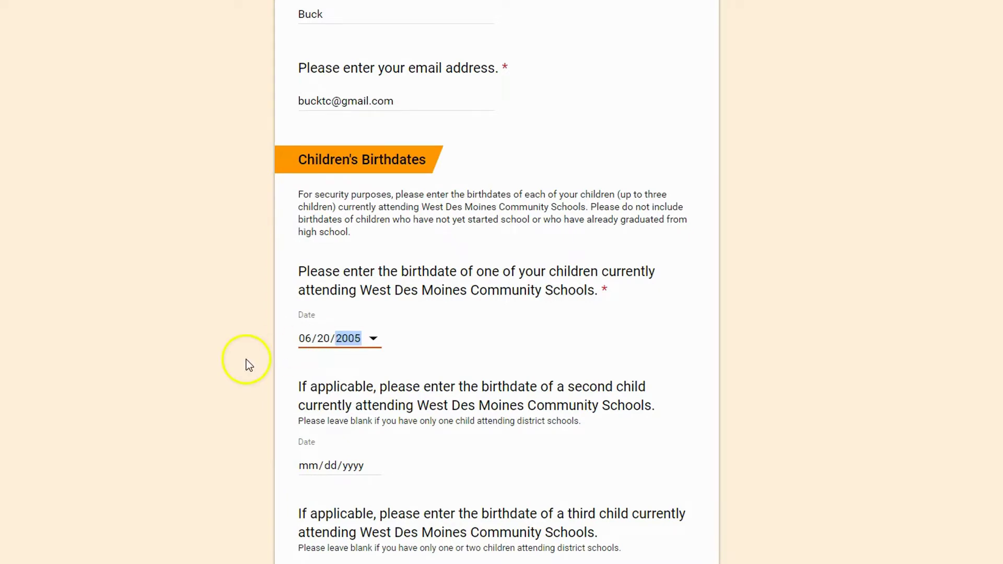
{"action": "left_click", "coordinate": [315, 469]}
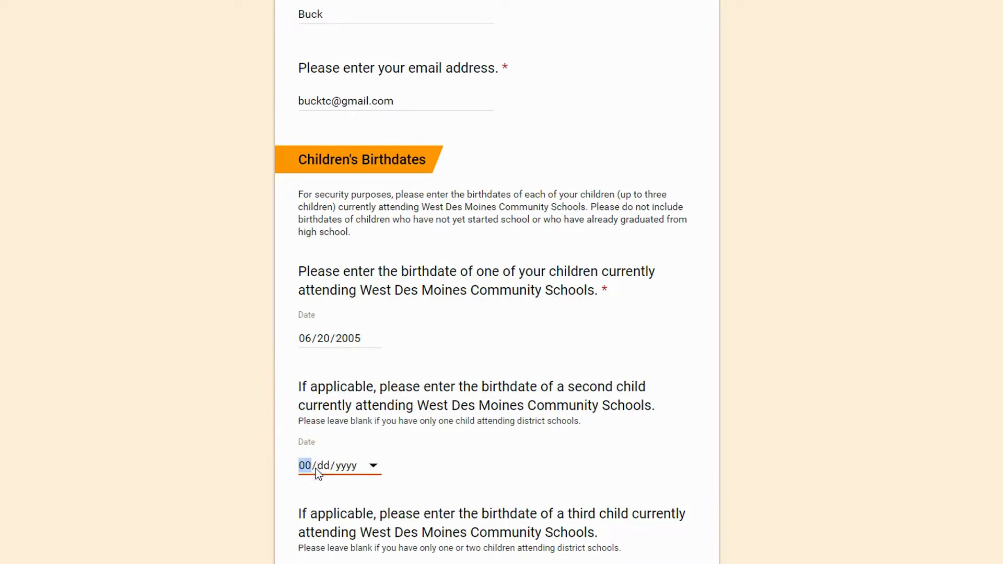
{"action": "scroll", "coordinate": [242, 484], "scroll_direction": "down", "scroll_amount": 3}
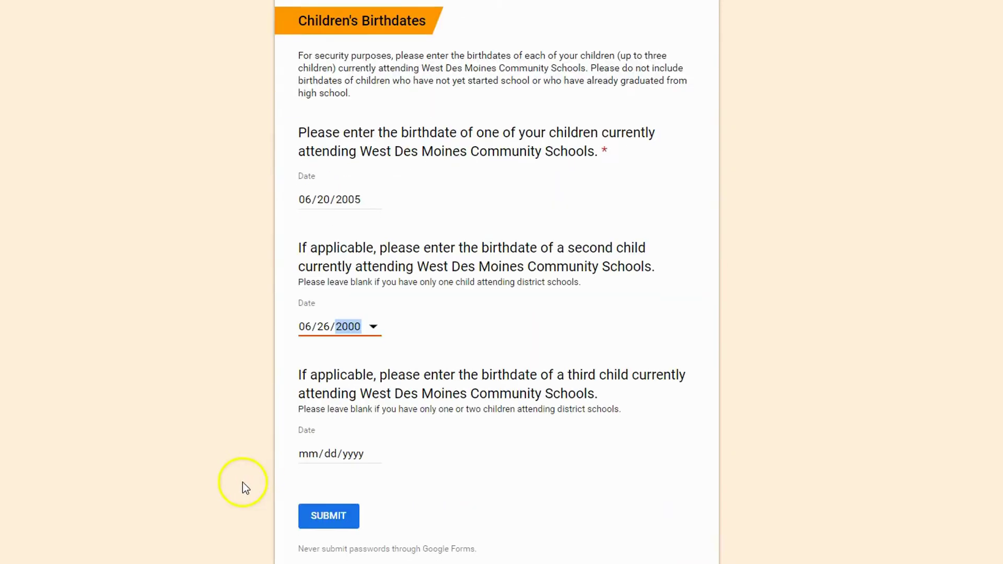
{"action": "left_click", "coordinate": [321, 516]}
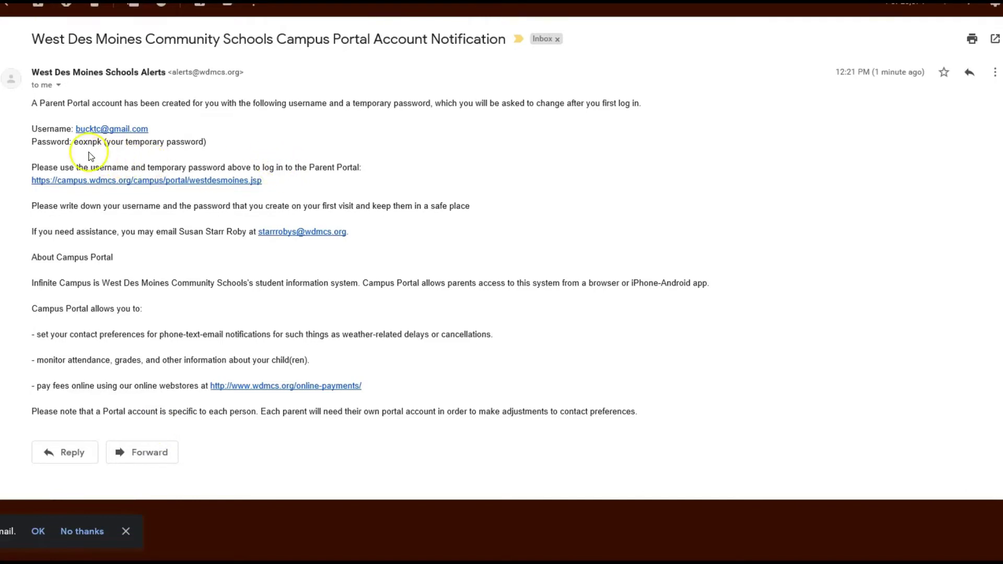
Select the temporary password in the Campus Portal e-mail and follow its sign-in link.
{"action": "left_click_drag", "start_coordinate": [75, 144], "coordinate": [104, 147]}
{"action": "left_click", "coordinate": [136, 183]}
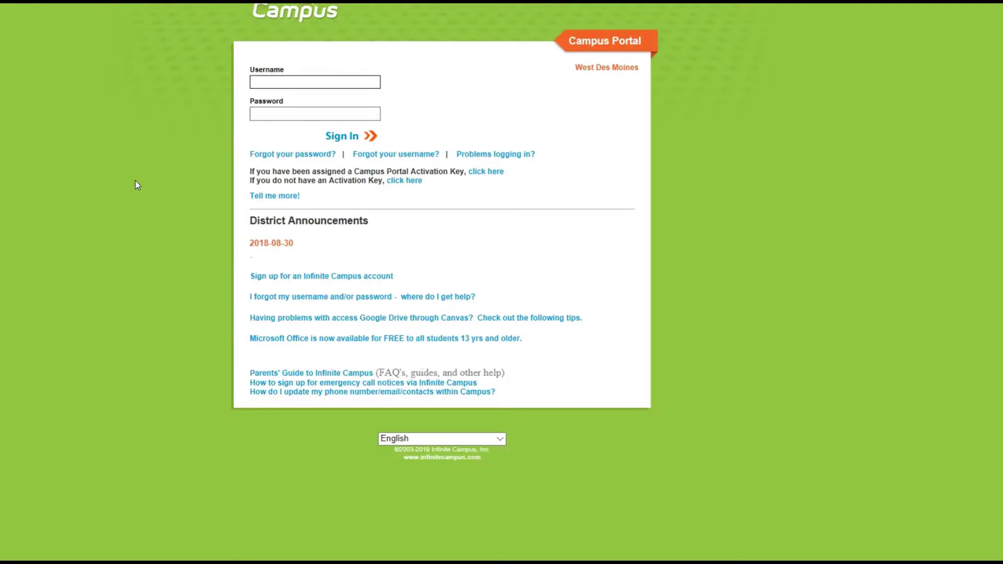
Sign in to Campus Portal with the parent's e-mail username and the temporary password.
{"action": "left_click", "coordinate": [277, 102]}
{"action": "key", "text": "Tab"}
{"action": "type", "text": "******"}
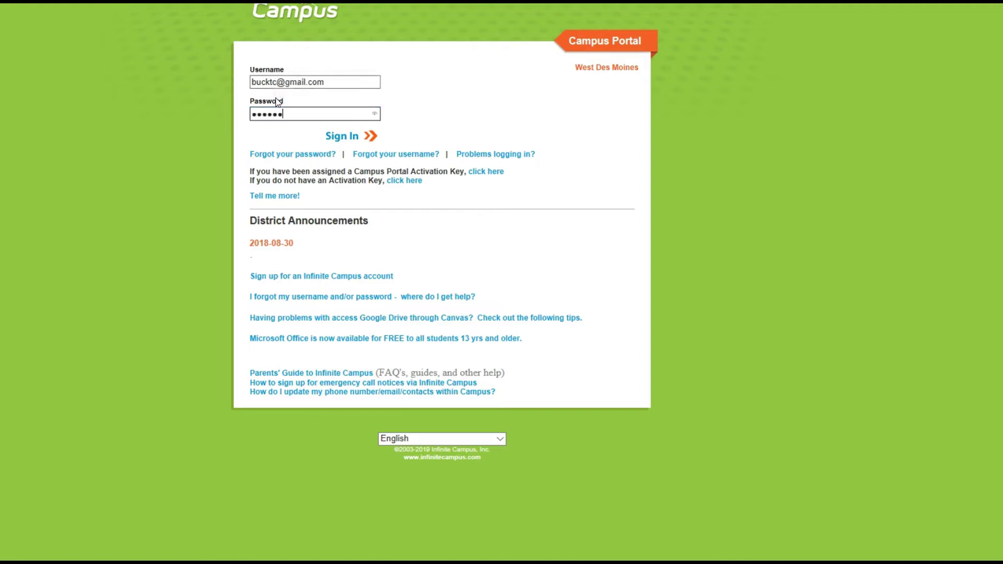
{"action": "left_click", "coordinate": [338, 139]}
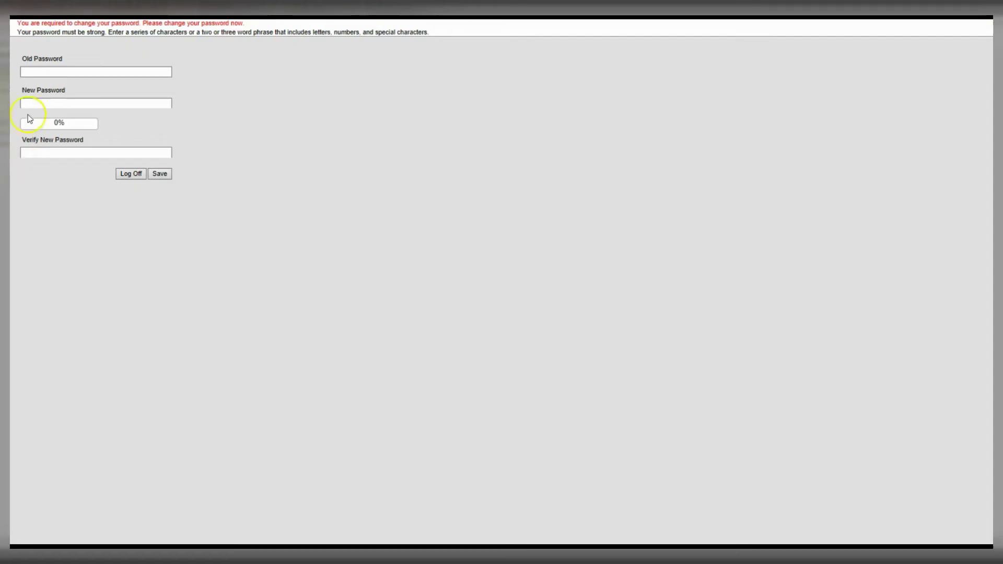
Replace the temporary password with a new password, verify it, and save.
{"action": "left_click", "coordinate": [36, 72]}
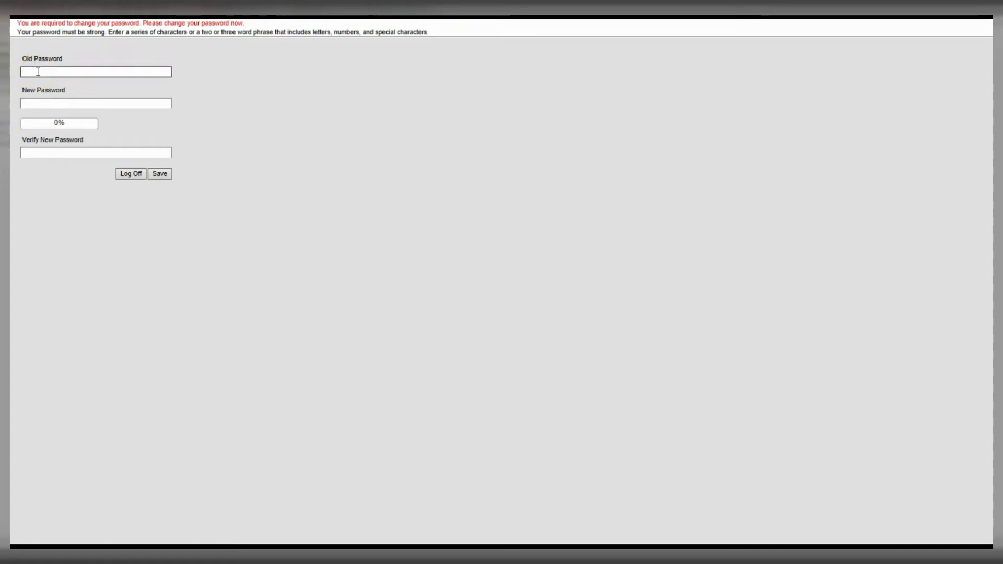
{"action": "type", "text": "******"}
{"action": "left_click", "coordinate": [38, 102]}
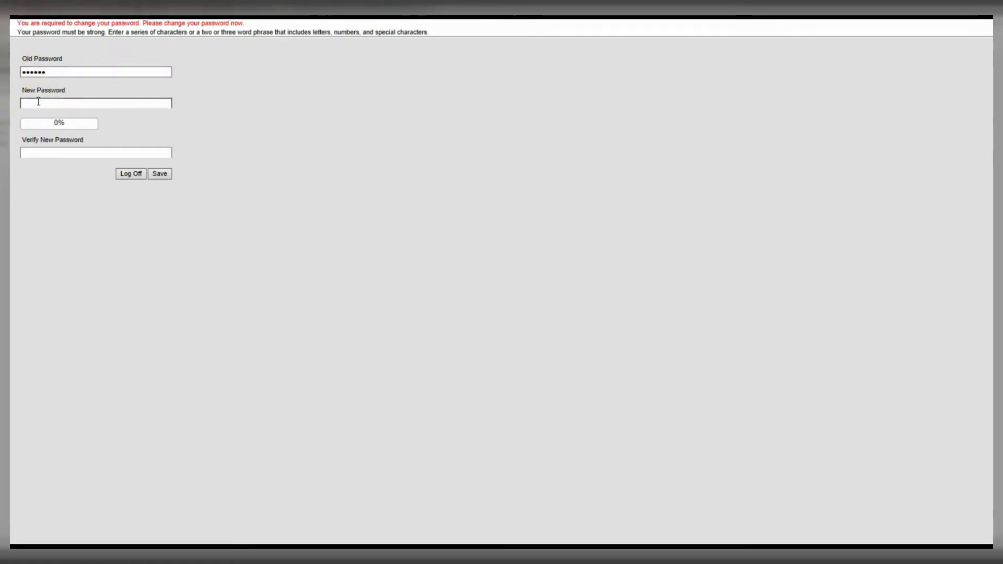
{"action": "type", "text": "******"}
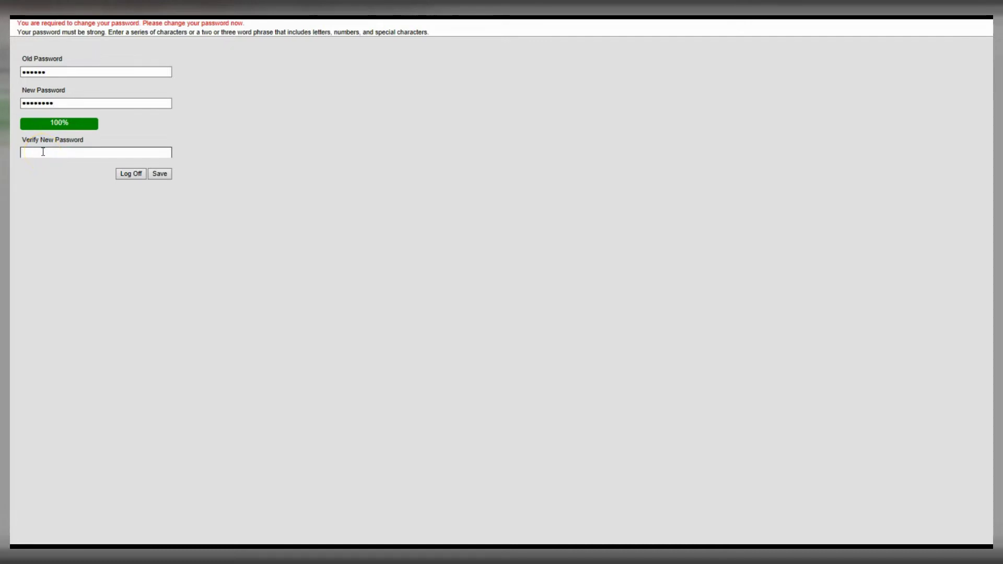
{"action": "type", "text": "*******"}
{"action": "left_click", "coordinate": [158, 176]}
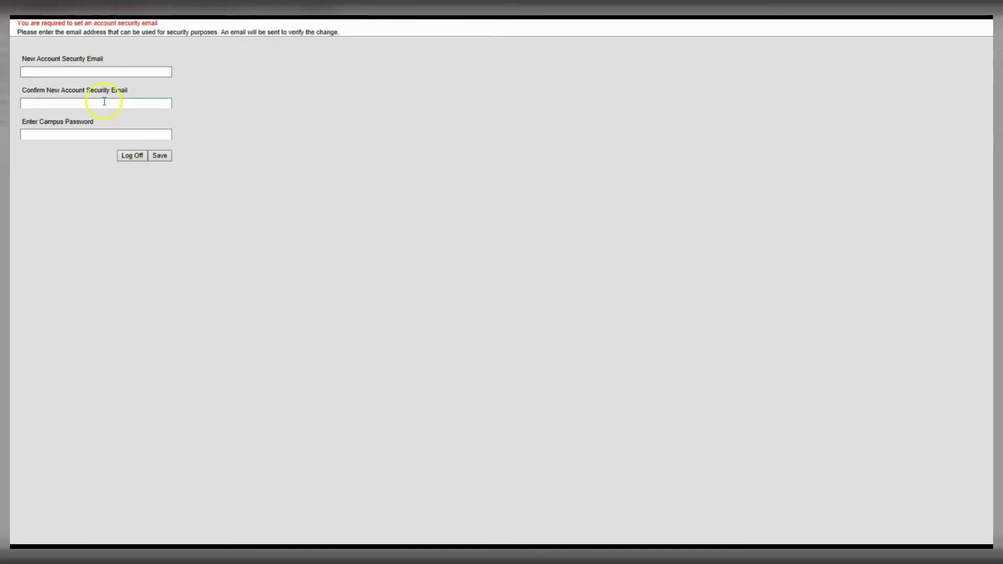
Enter and confirm the account security e-mail, add the Campus password, and save.
{"action": "left_click", "coordinate": [59, 73]}
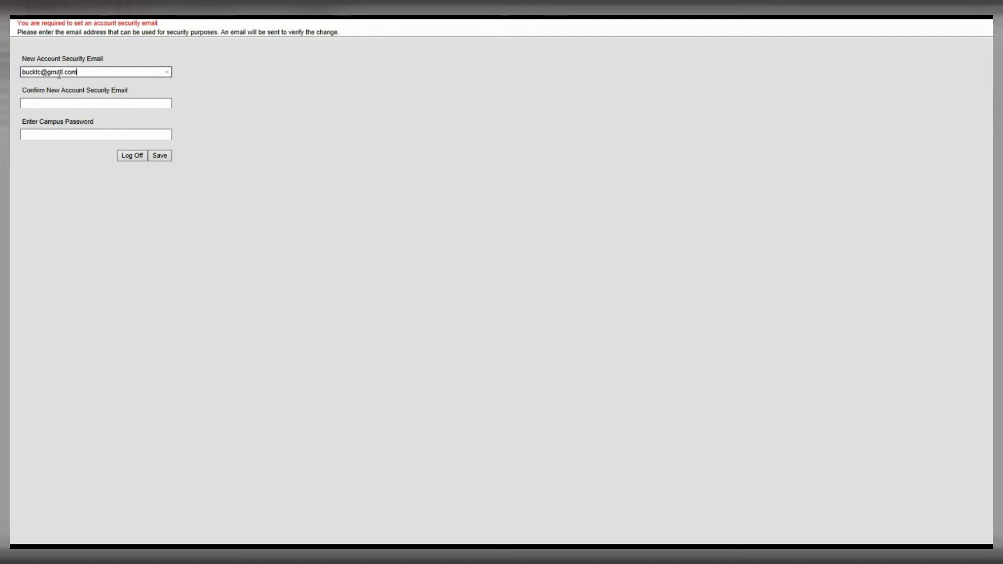
{"action": "key", "text": "Tab"}
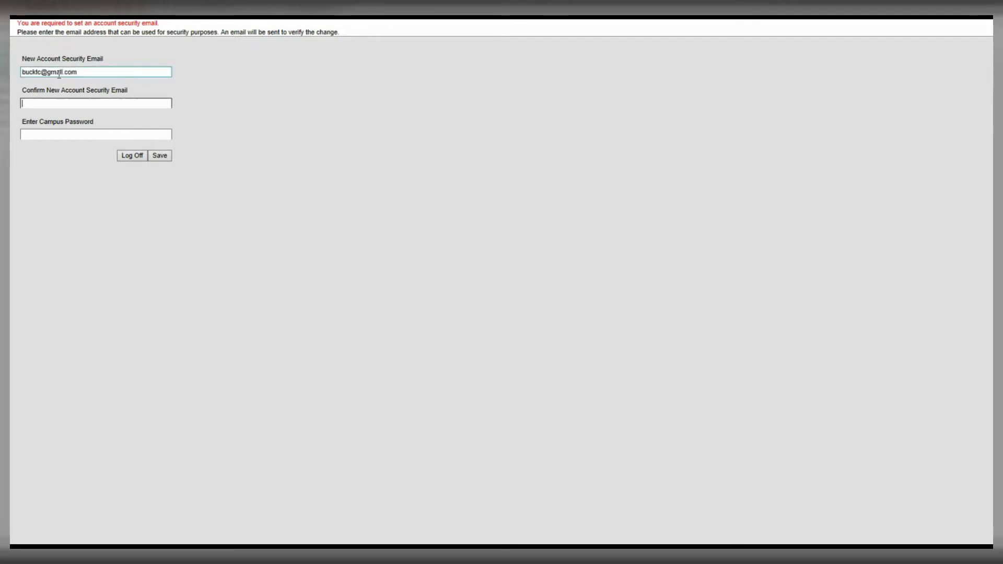
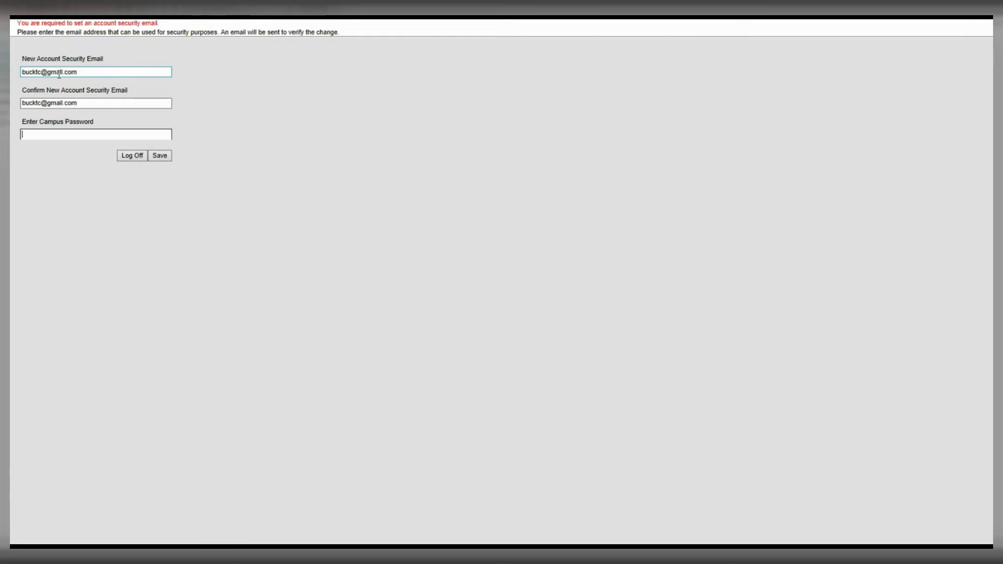
{"action": "type", "text": "•••"}
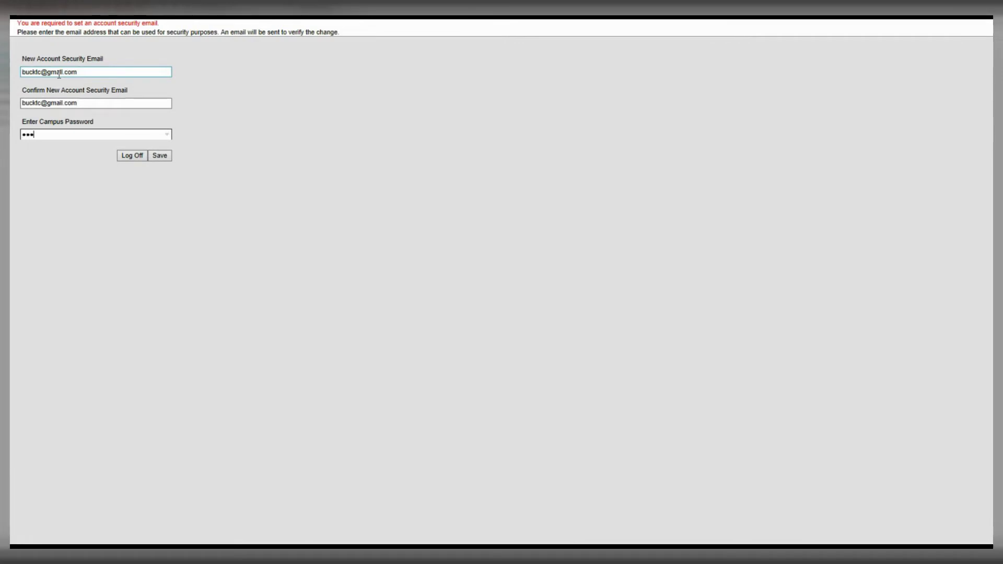
{"action": "left_click", "coordinate": [160, 155]}
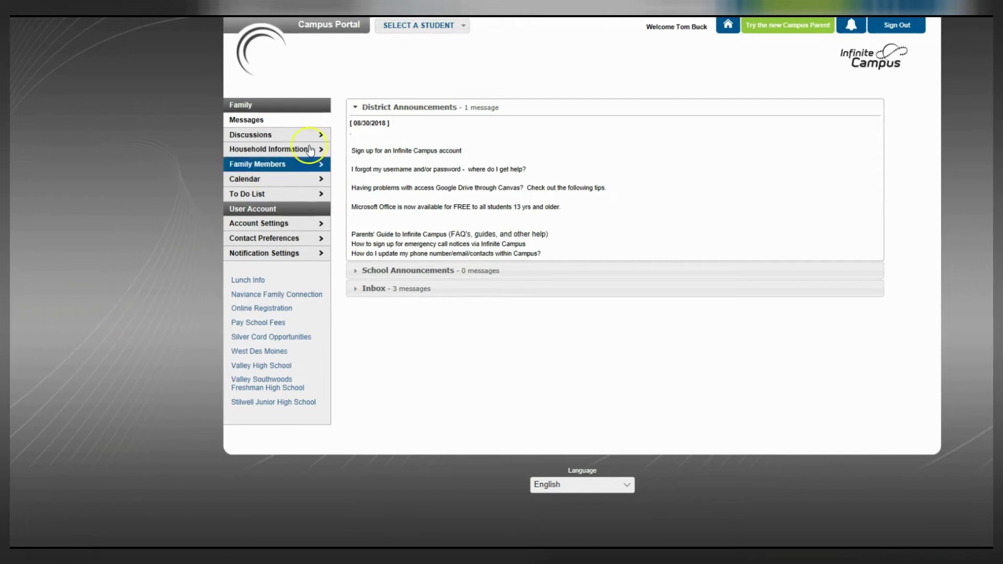
Sign out of the parent portal and confirm the log-off.
{"action": "left_click", "coordinate": [464, 27]}
{"action": "left_click", "coordinate": [892, 28]}
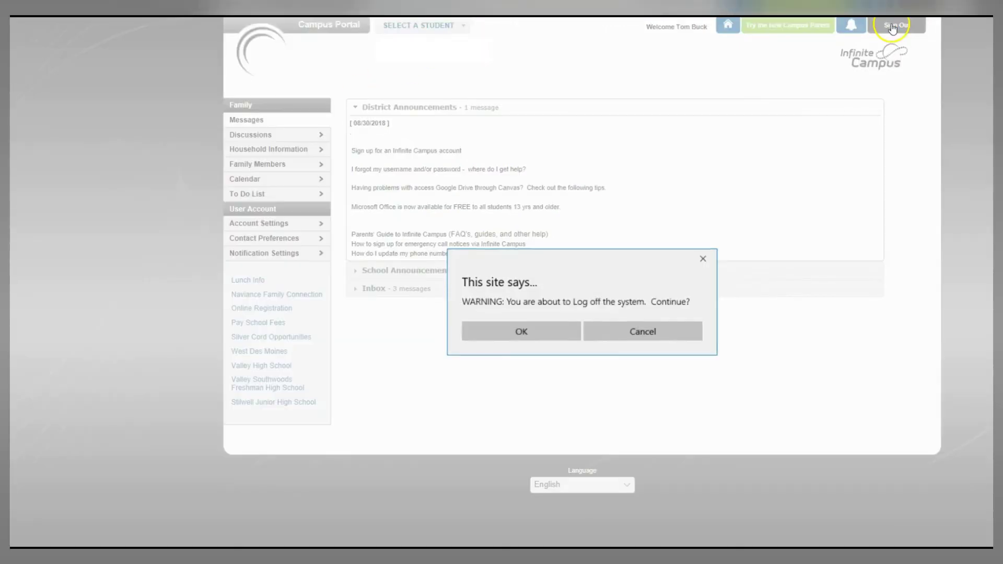
{"action": "left_click", "coordinate": [512, 336]}
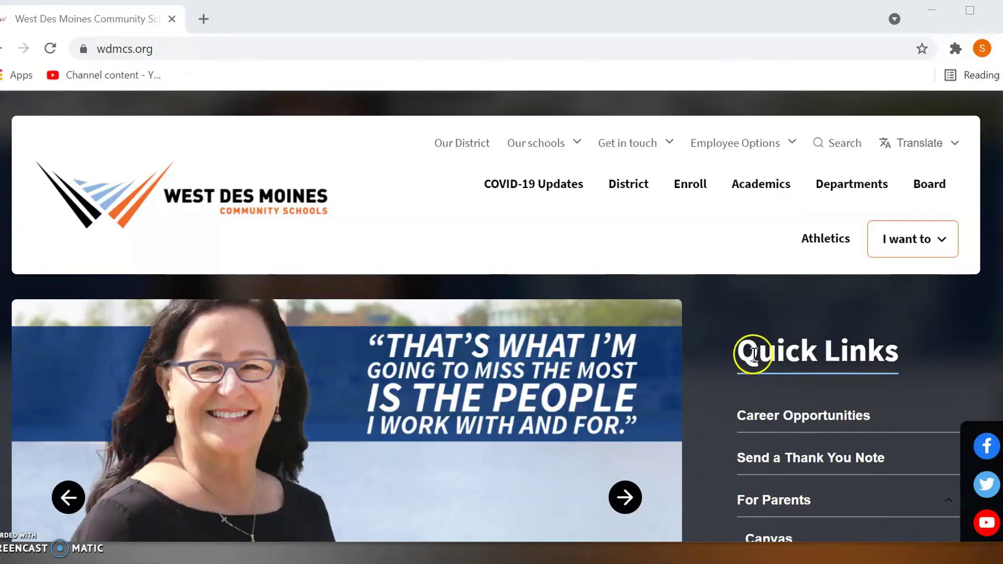
Expand For Parents in Quick Links again and open the Infinite Campus link.
{"action": "scroll", "coordinate": [754, 352], "scroll_direction": "down", "scroll_amount": 2}
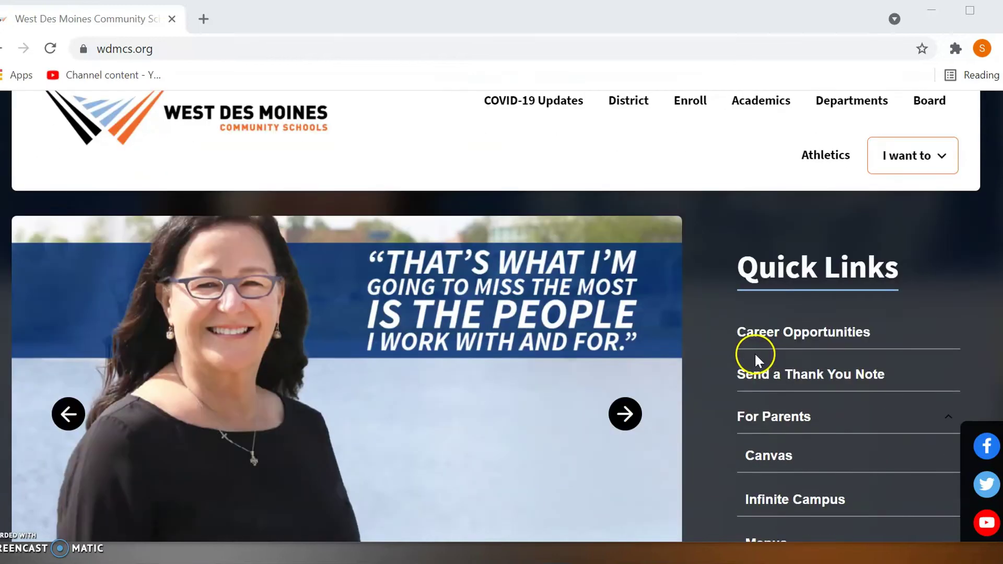
{"action": "left_click", "coordinate": [749, 418]}
{"action": "left_click", "coordinate": [749, 418]}
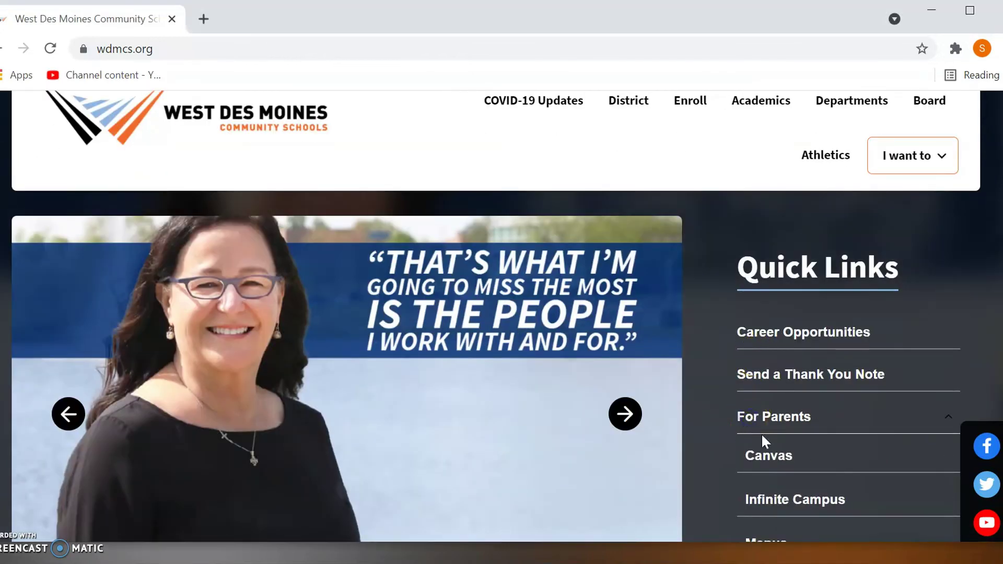
{"action": "scroll", "coordinate": [761, 441], "scroll_direction": "down", "scroll_amount": 2}
{"action": "left_click", "coordinate": [761, 426]}
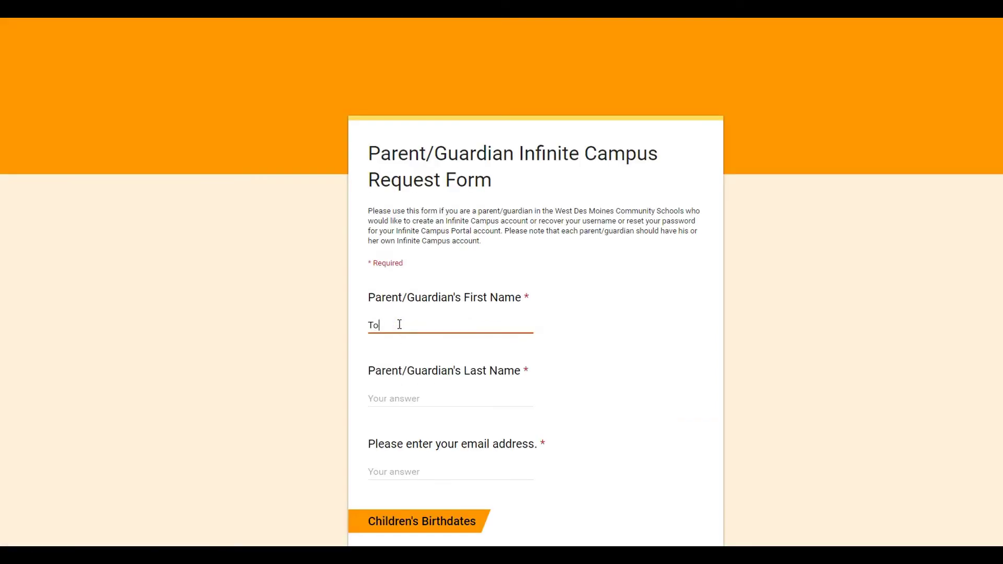
Fill in the parent's first name, last name and e-mail address on the request form.
{"action": "type", "text": "m"}
{"action": "key", "text": "Tab"}
{"action": "type", "text": "Bu"}
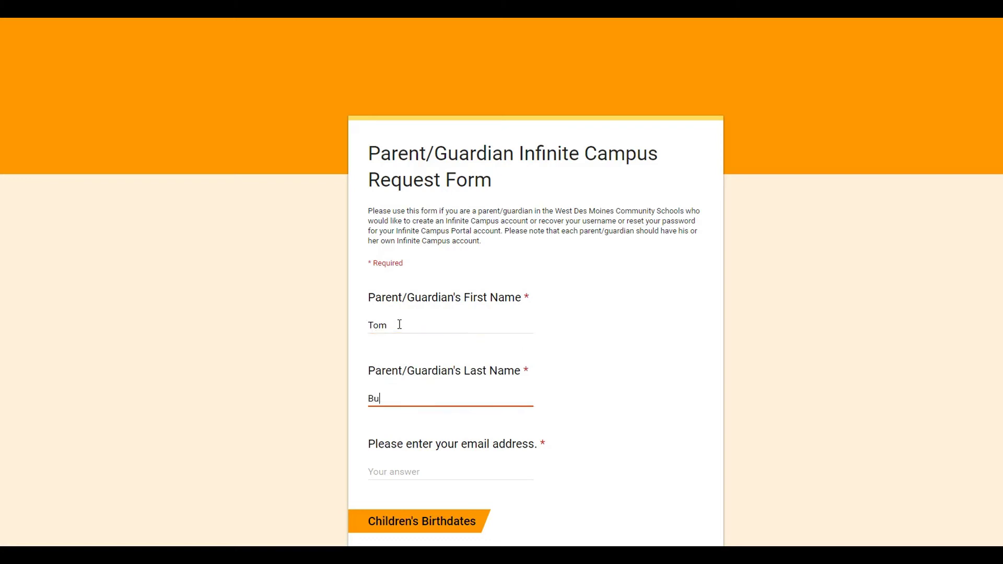
{"action": "type", "text": "ck"}
{"action": "key", "text": "Tab"}
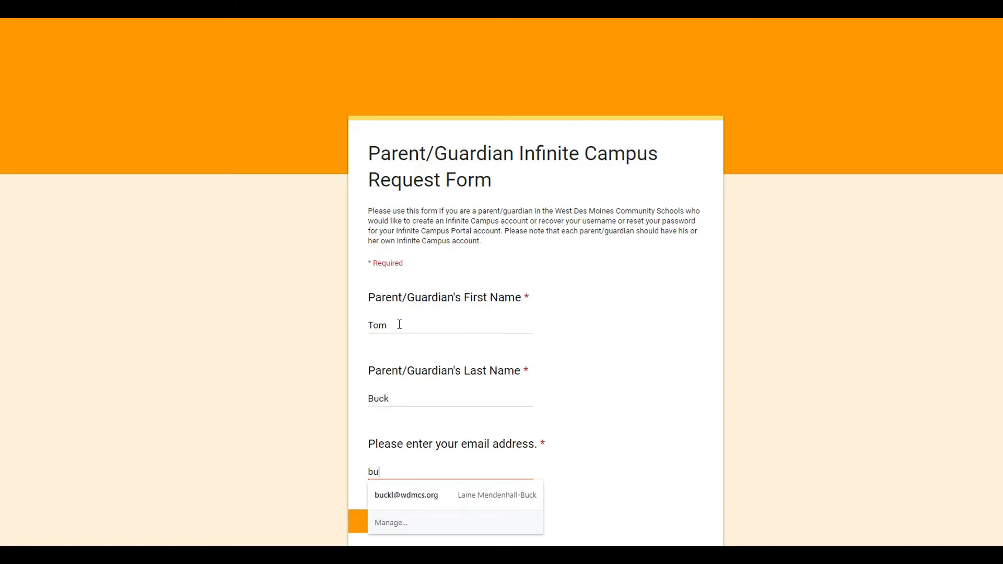
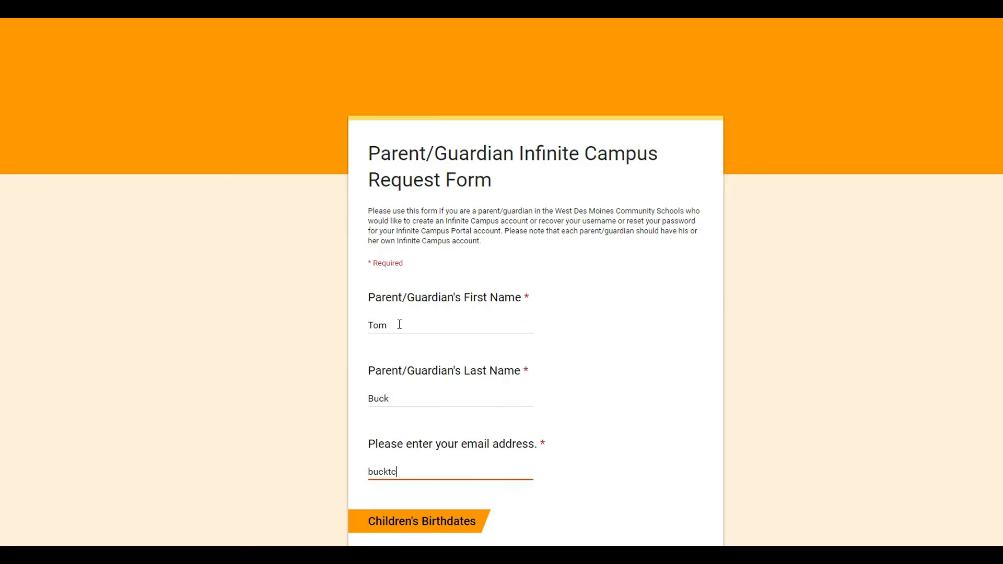
Enter both children's birthdates and submit the request form.
{"action": "scroll", "coordinate": [349, 457], "scroll_direction": "down", "scroll_amount": 3}
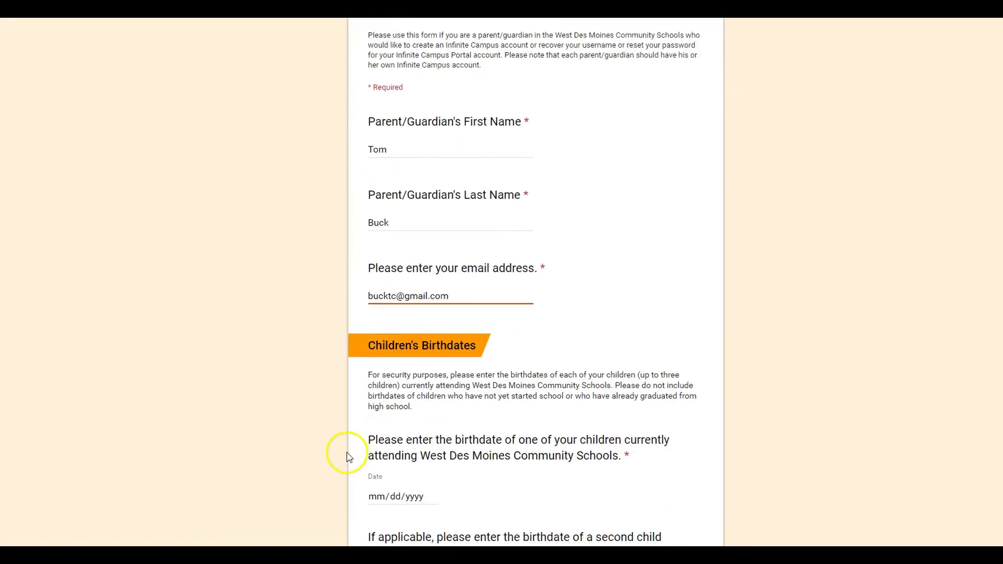
{"action": "scroll", "coordinate": [345, 456], "scroll_direction": "down", "scroll_amount": 2}
{"action": "left_click", "coordinate": [376, 381]}
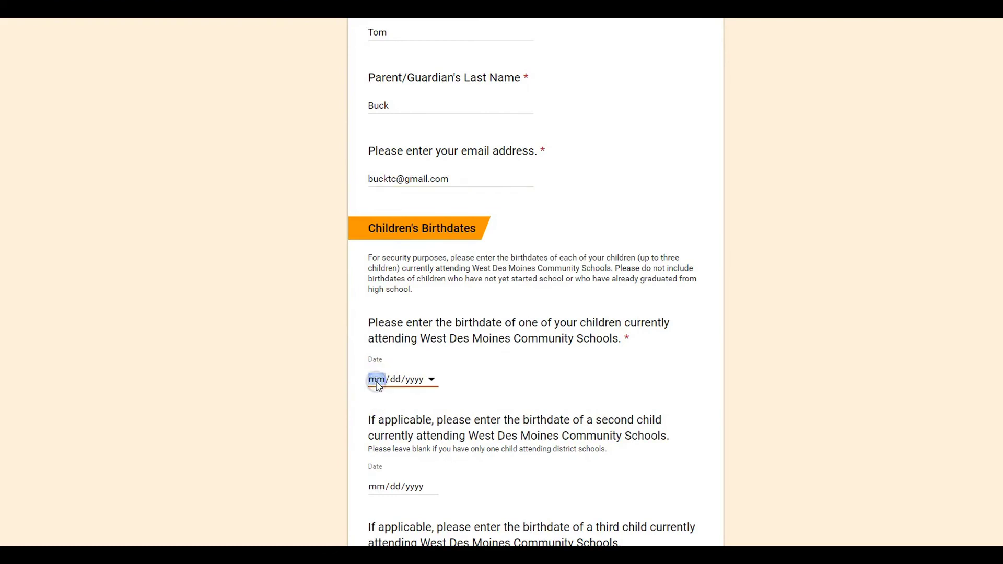
{"action": "type", "text": "06/"}
{"action": "type", "text": "20/00"}
{"action": "type", "text": "20"}
{"action": "left_click", "coordinate": [376, 487]}
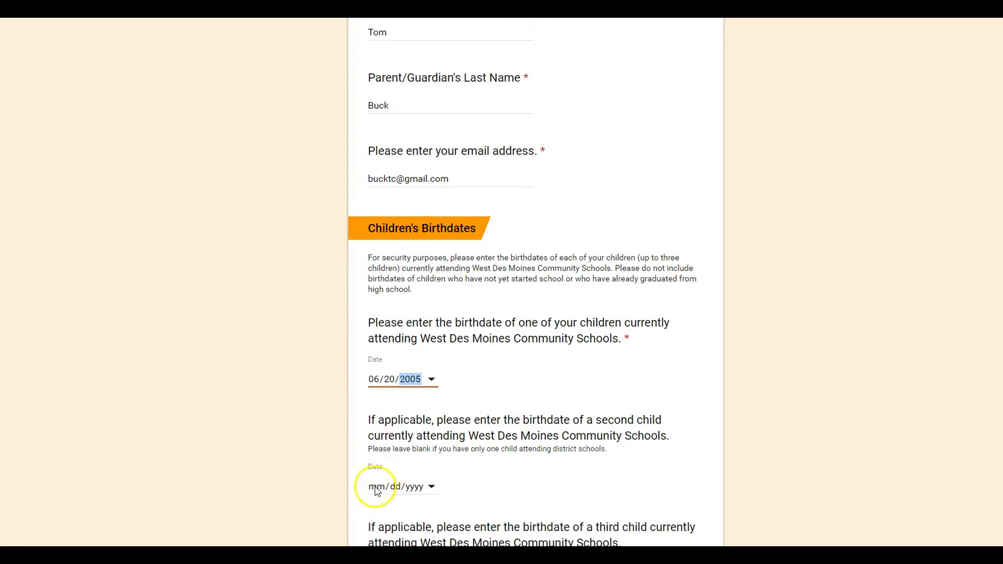
{"action": "type", "text": "06/"}
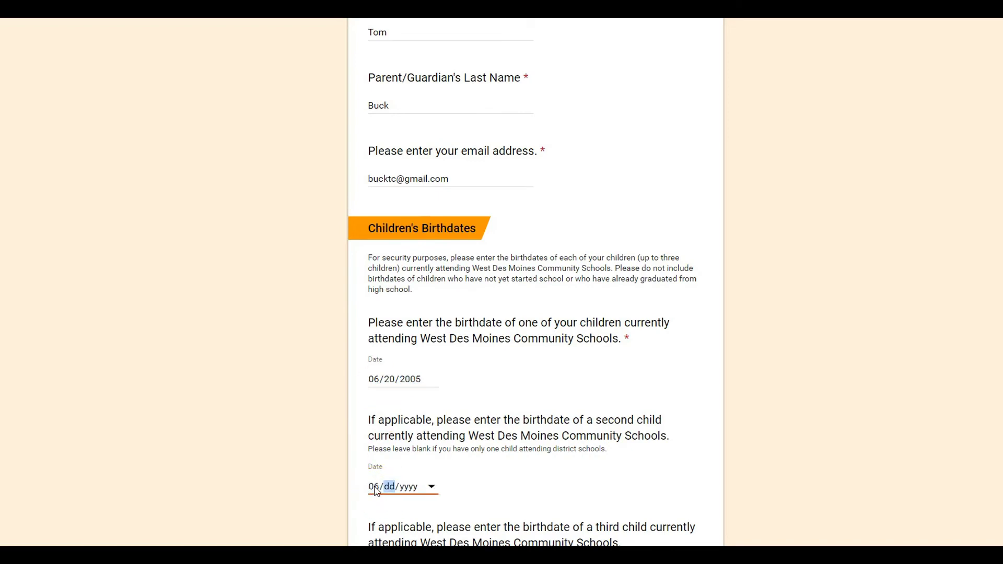
{"action": "type", "text": "26/000"}
{"action": "type", "text": "2"}
{"action": "scroll", "coordinate": [324, 472], "scroll_direction": "down", "scroll_amount": 2}
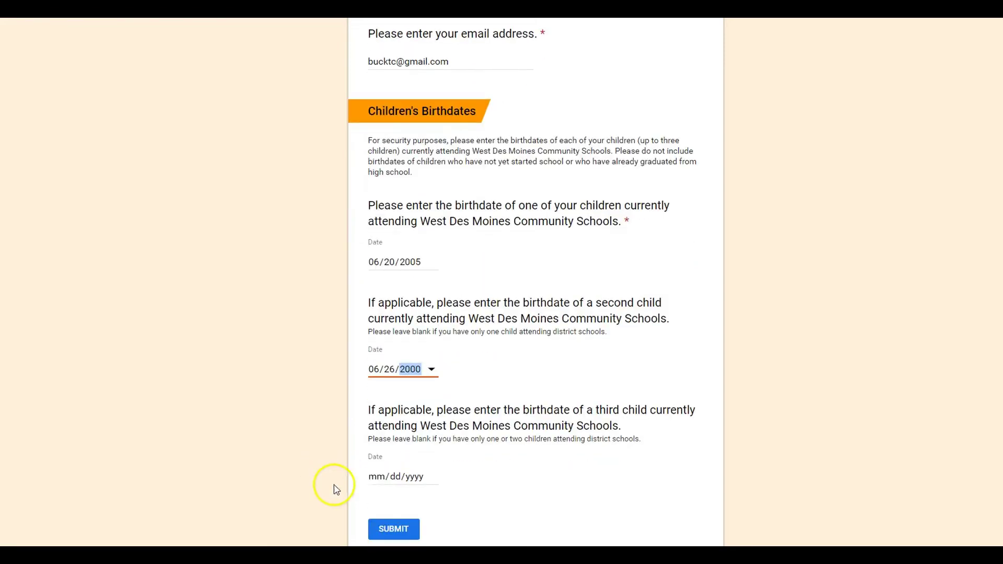
{"action": "left_click", "coordinate": [383, 528]}
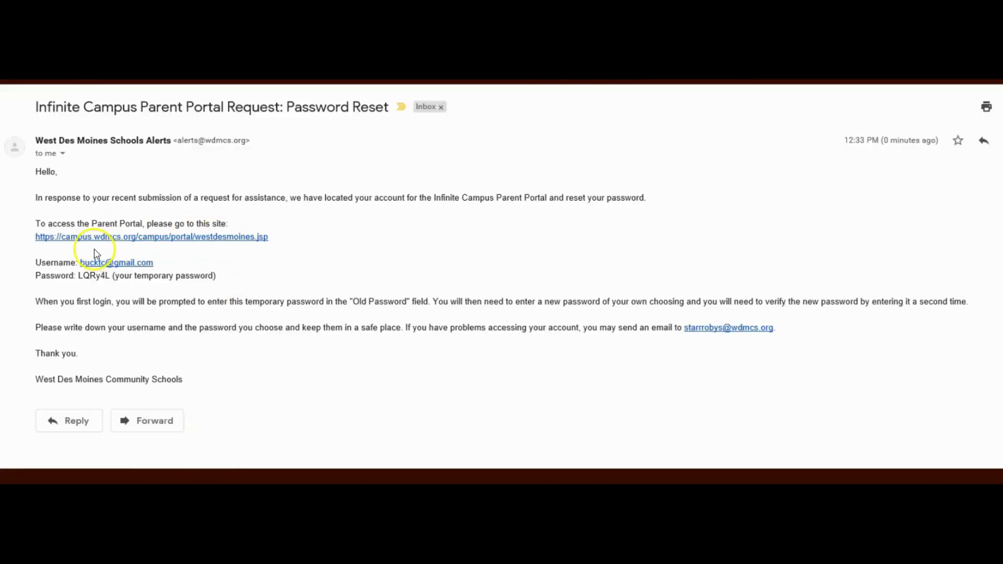
Select the temporary password in the reset e-mail and open its campus.wdmcs.org portal link.
{"action": "left_click_drag", "start_coordinate": [81, 280], "coordinate": [110, 278]}
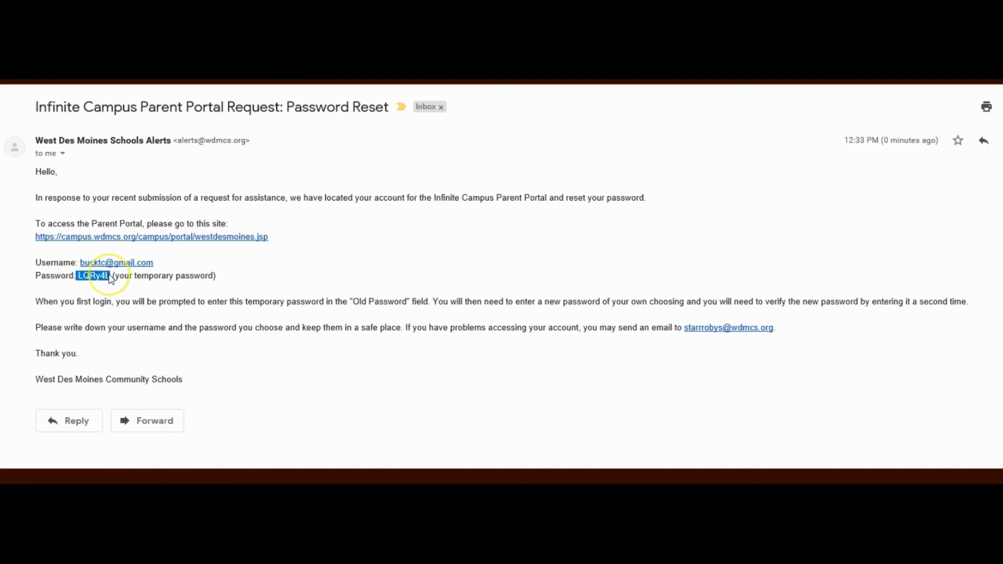
{"action": "left_click", "coordinate": [103, 241]}
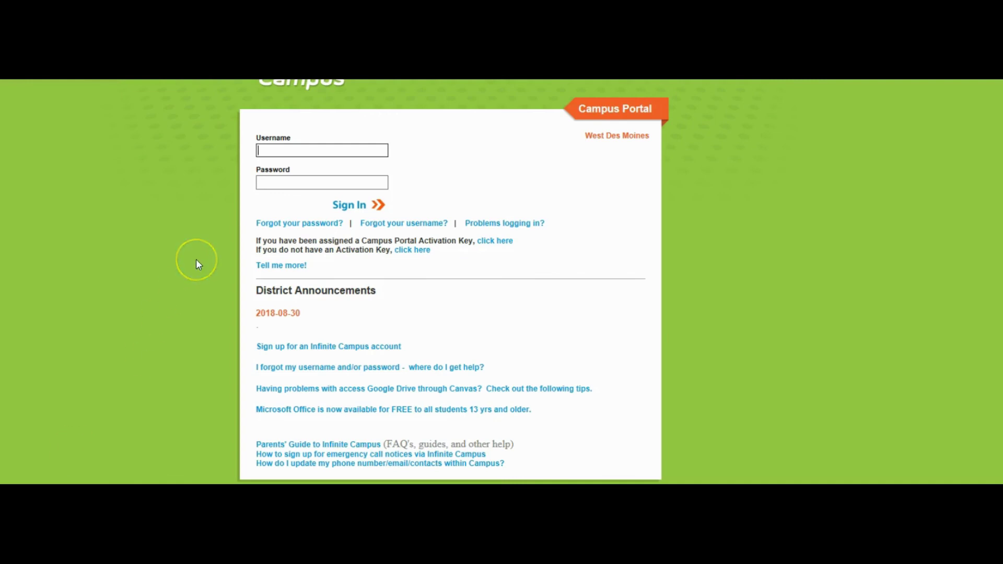
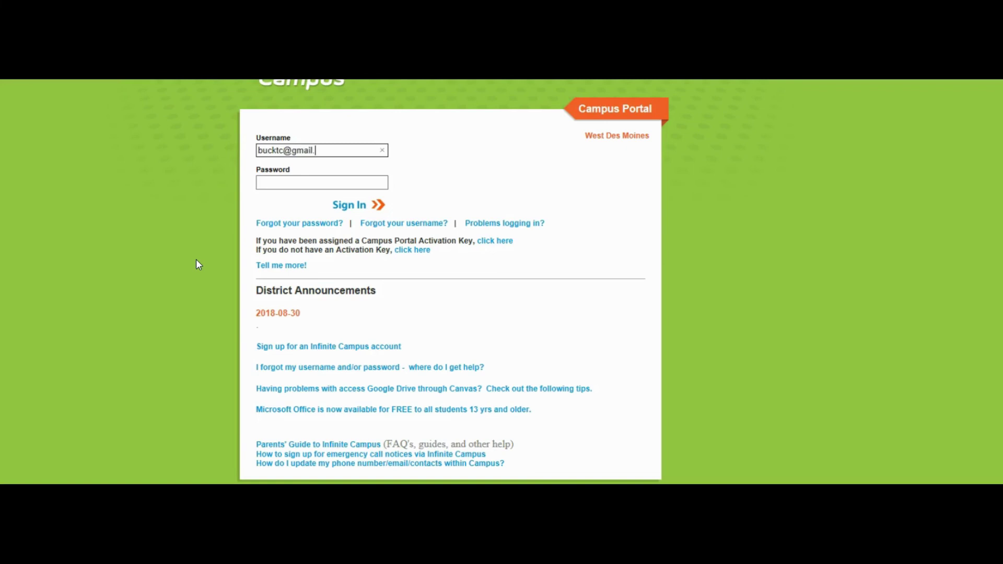
Sign in with the parent's e-mail username and the temporary password, then choose Sign Out.
{"action": "key", "text": "Tab"}
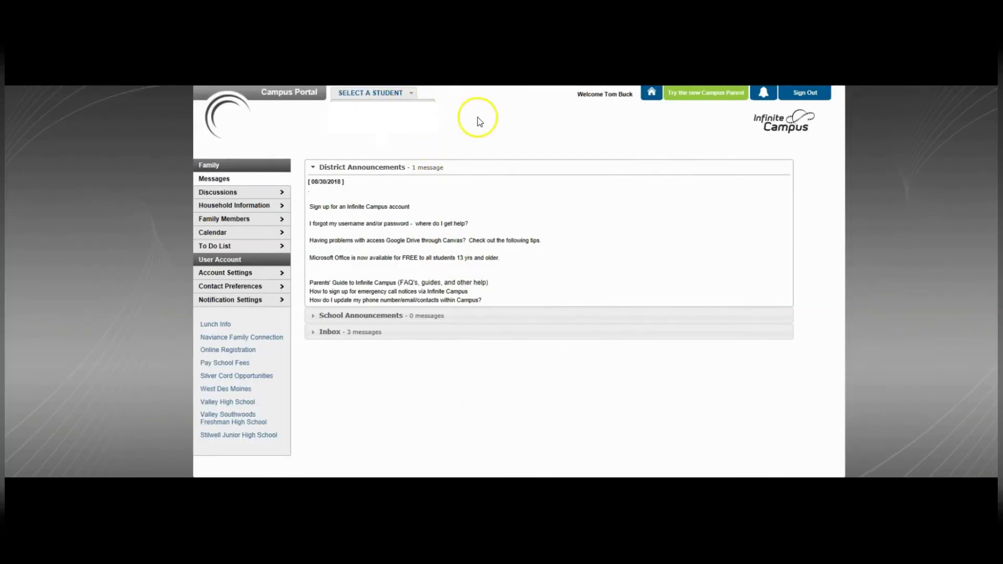
{"action": "left_click", "coordinate": [802, 96]}
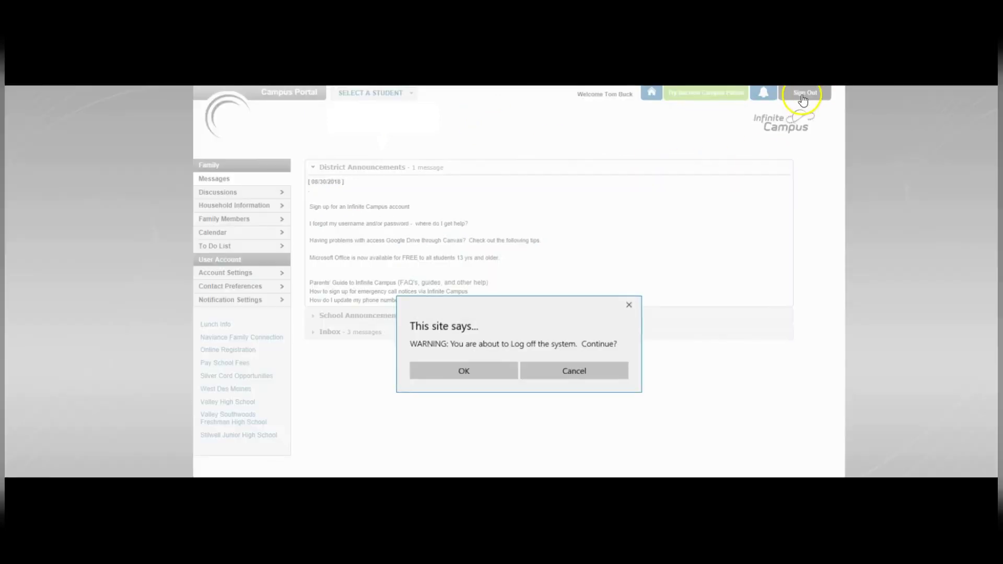